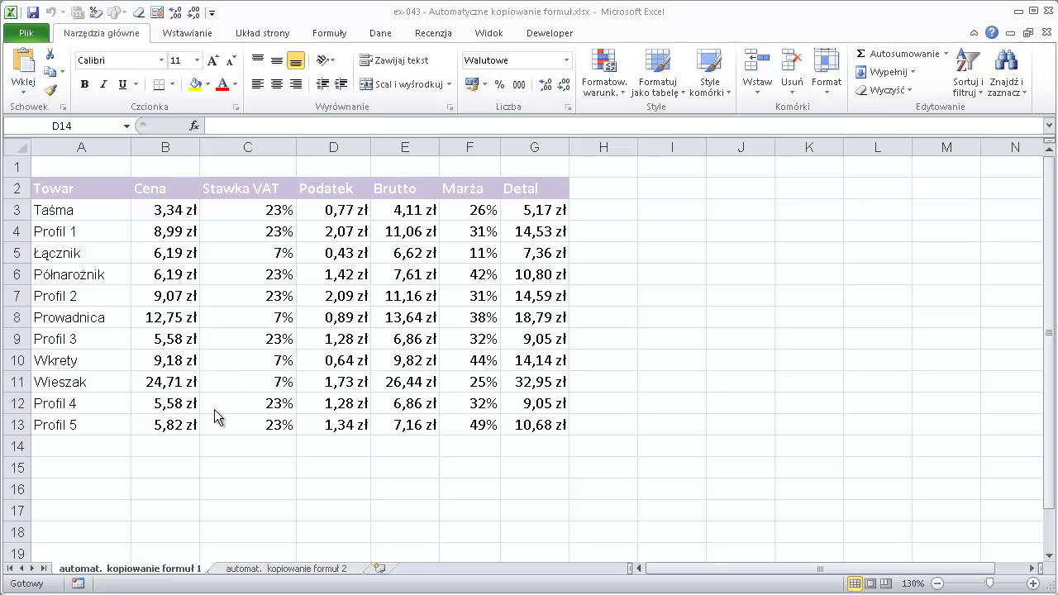
# Step: Inspect the existing Podatek, Brutto and Detal formulas in row 13 without changing them
pyautogui.click(346, 442)
pyautogui.write('=')
pyautogui.click(350, 423)
pyautogui.doubleClick(347, 423)
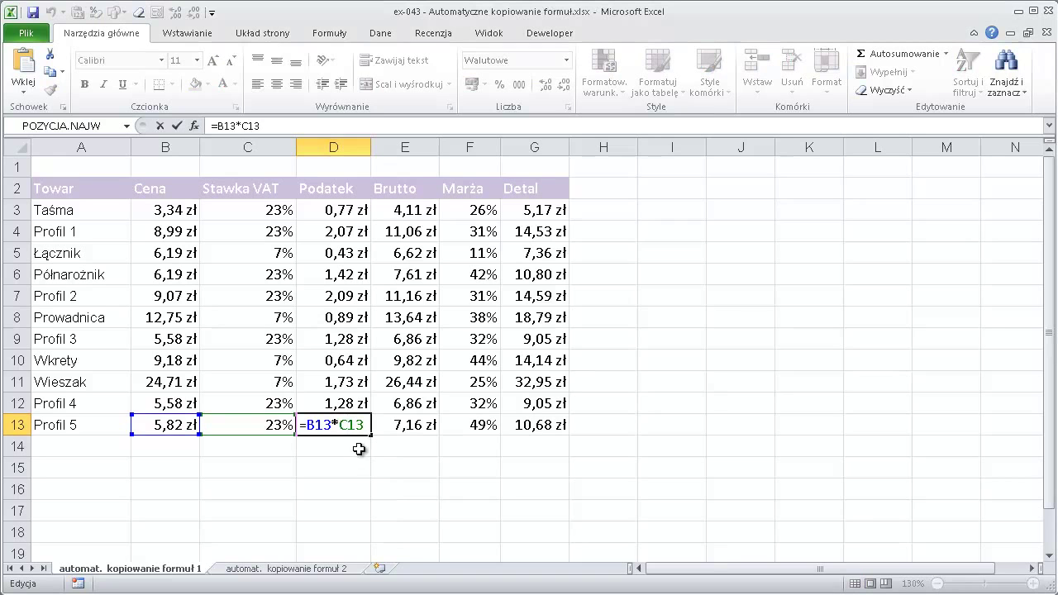
pyautogui.press('Escape')
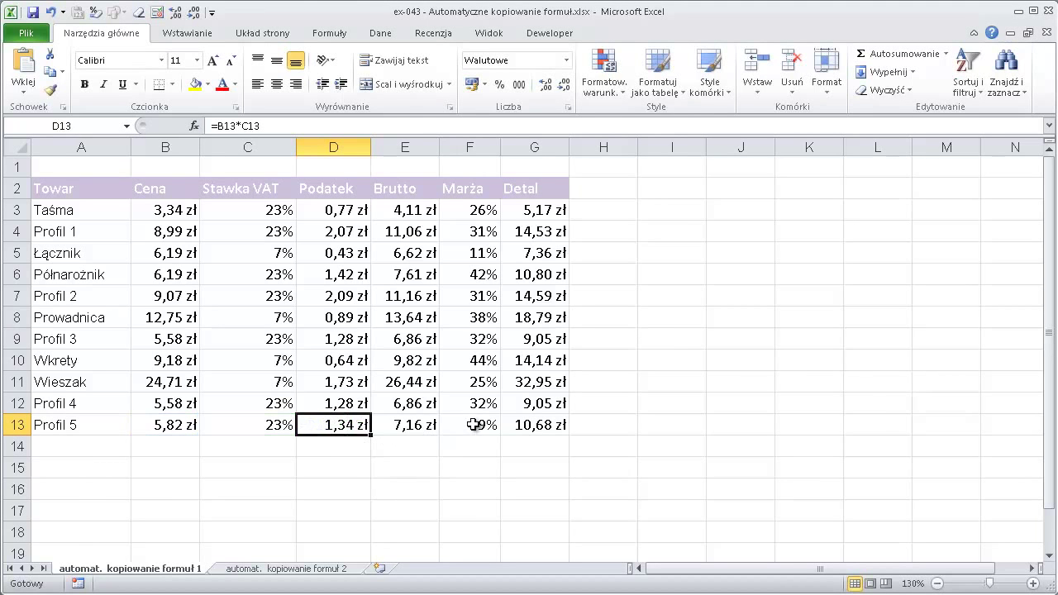
pyautogui.doubleClick(421, 426)
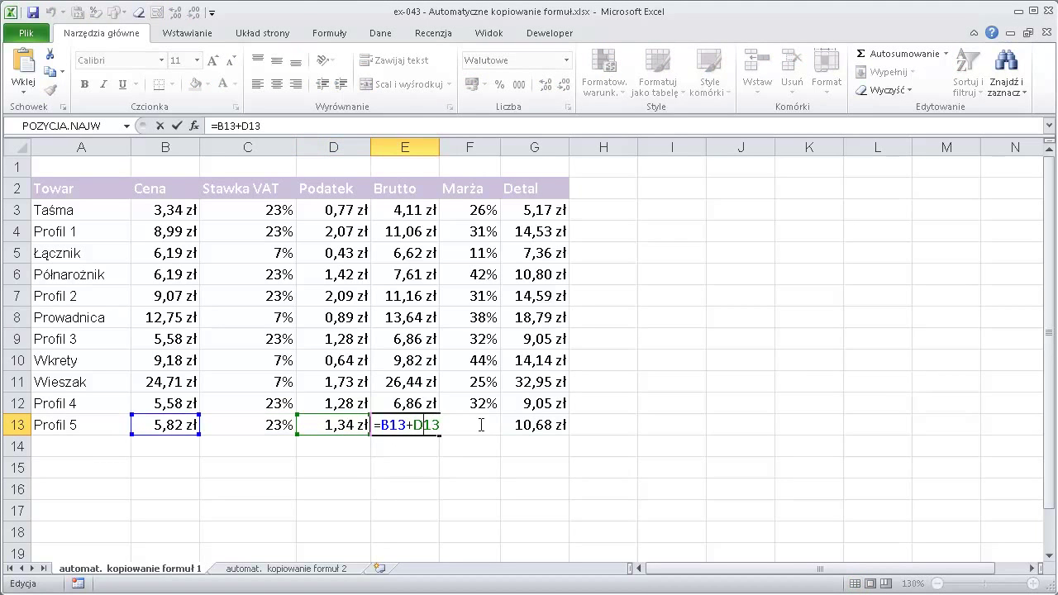
pyautogui.click(545, 424)
pyautogui.doubleClick(551, 425)
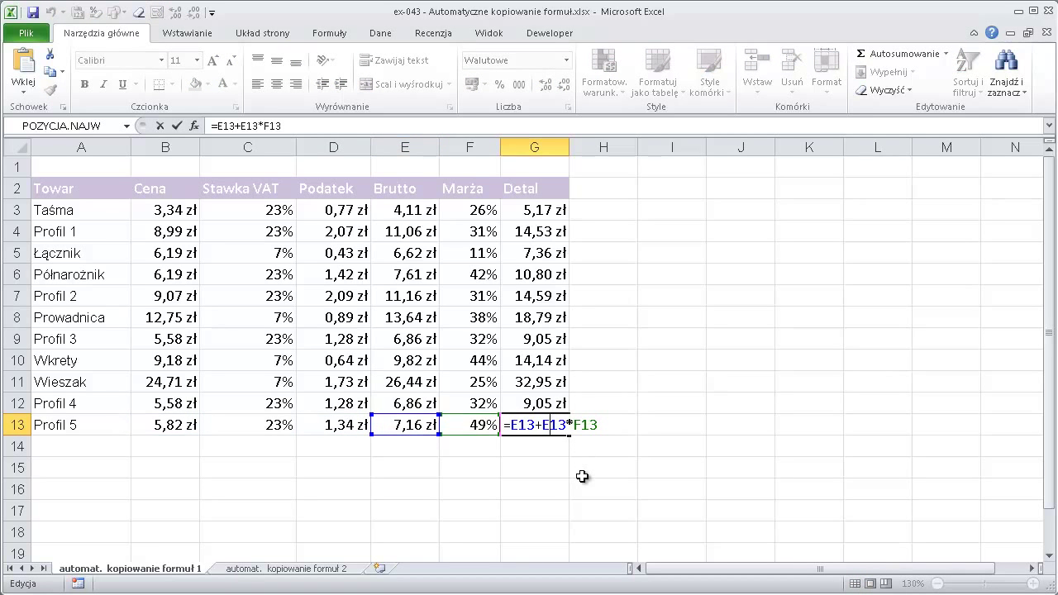
pyautogui.press('Escape')
# Step: Enter Profil 8 with price 7,5 and 23% VAT in A14:C14
pyautogui.click(95, 439)
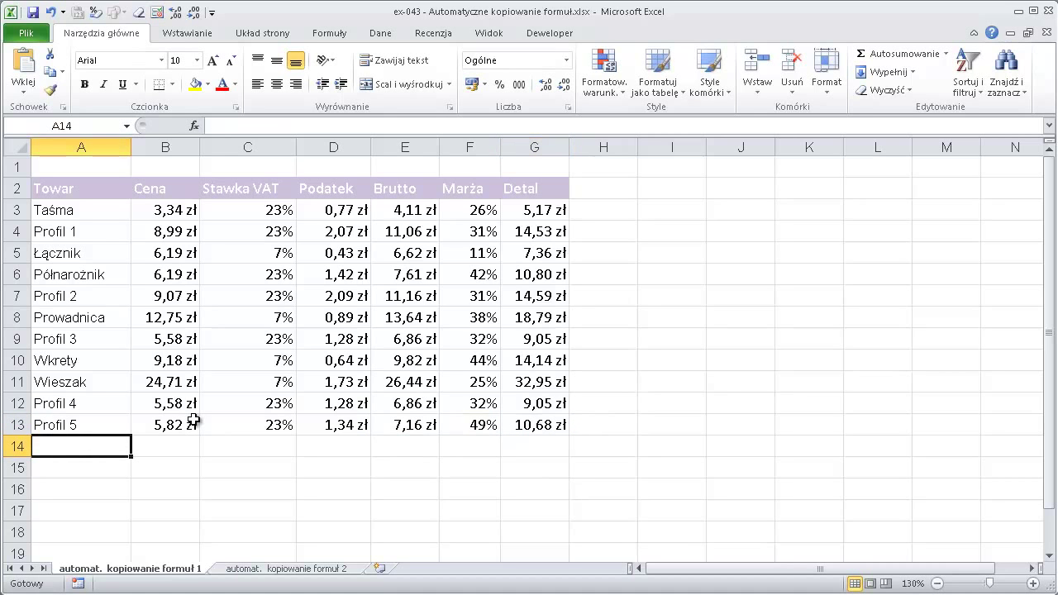
pyautogui.write('Profil ')
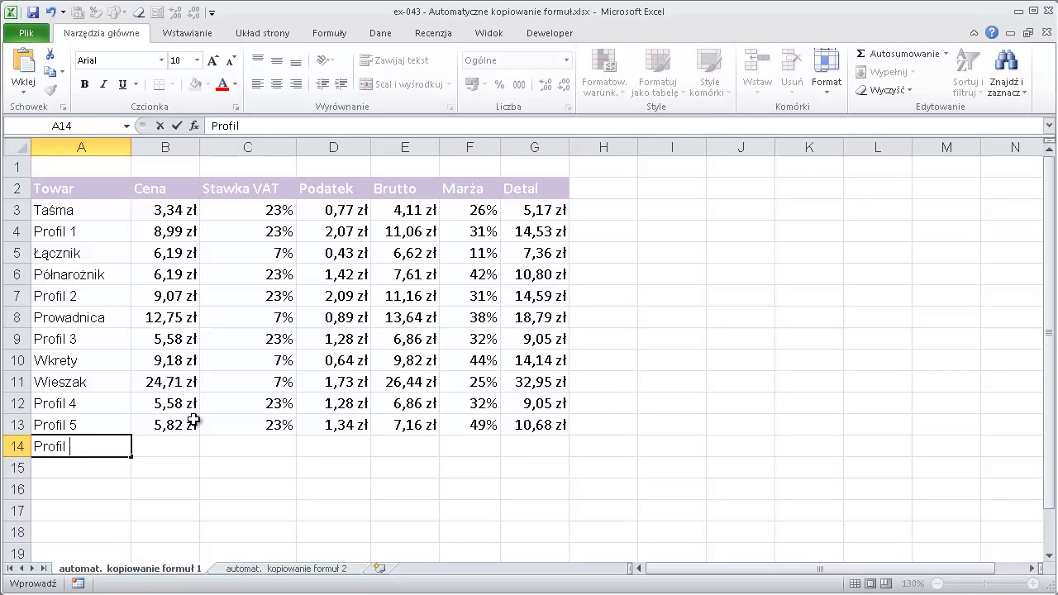
pyautogui.write('8')
pyautogui.press('Tab')
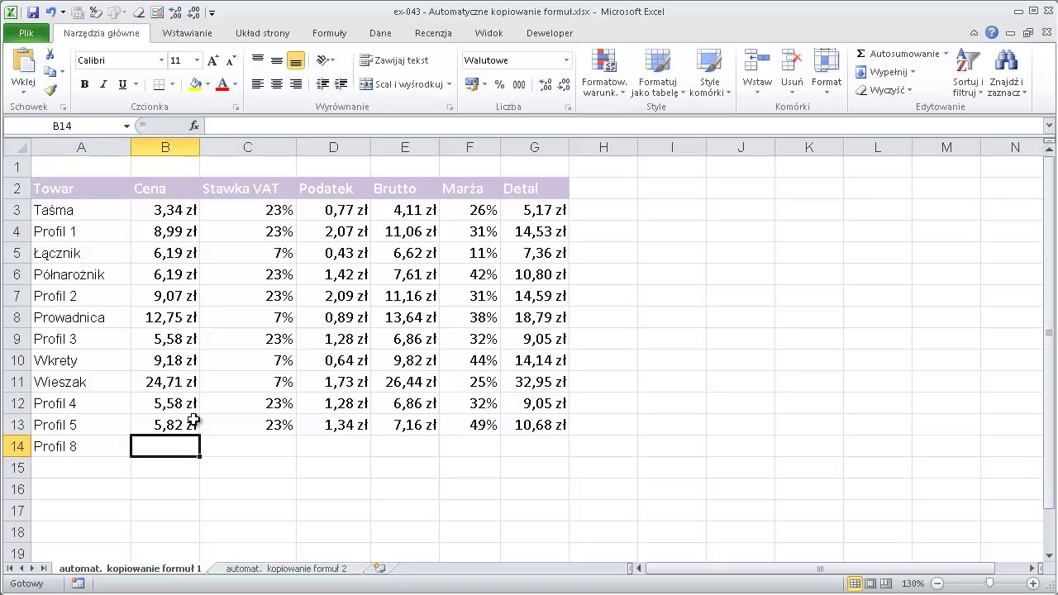
pyautogui.write('7,5')
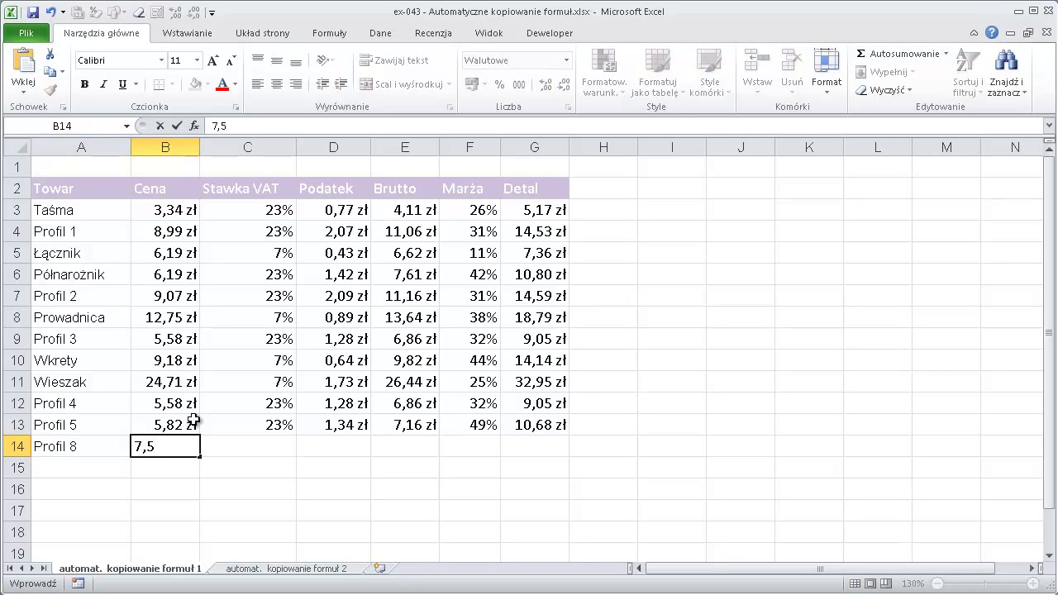
pyautogui.press('Tab')
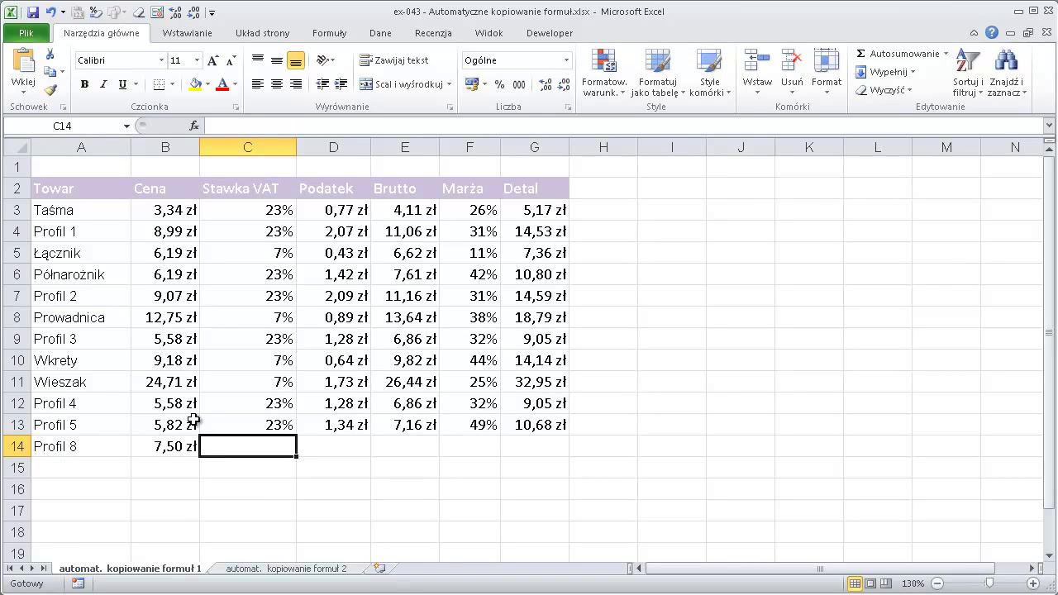
pyautogui.write('23$')
pyautogui.press('BackSpace')
pyautogui.write('%')
pyautogui.press('Tab')
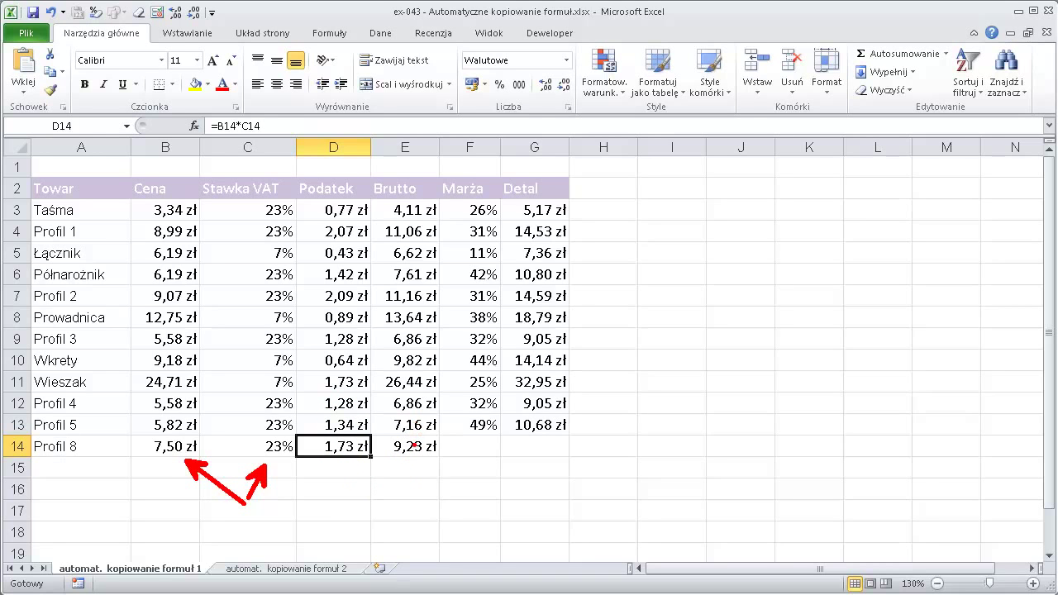
# Step: Give Profil 8 a 70% margin in F14, then check the C9 and D7 formulas
pyautogui.click(465, 446)
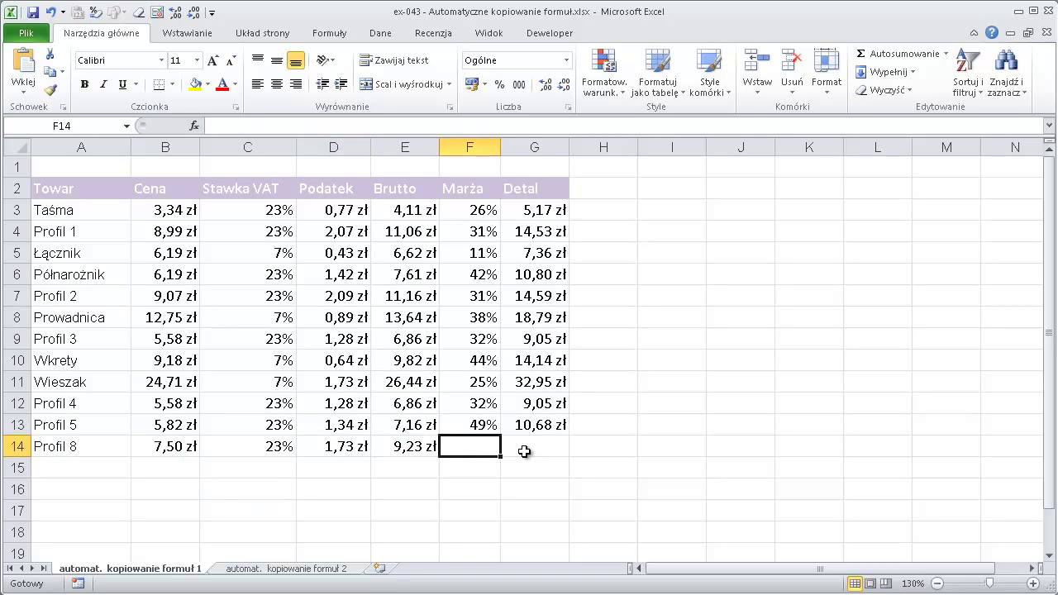
pyautogui.write('70%')
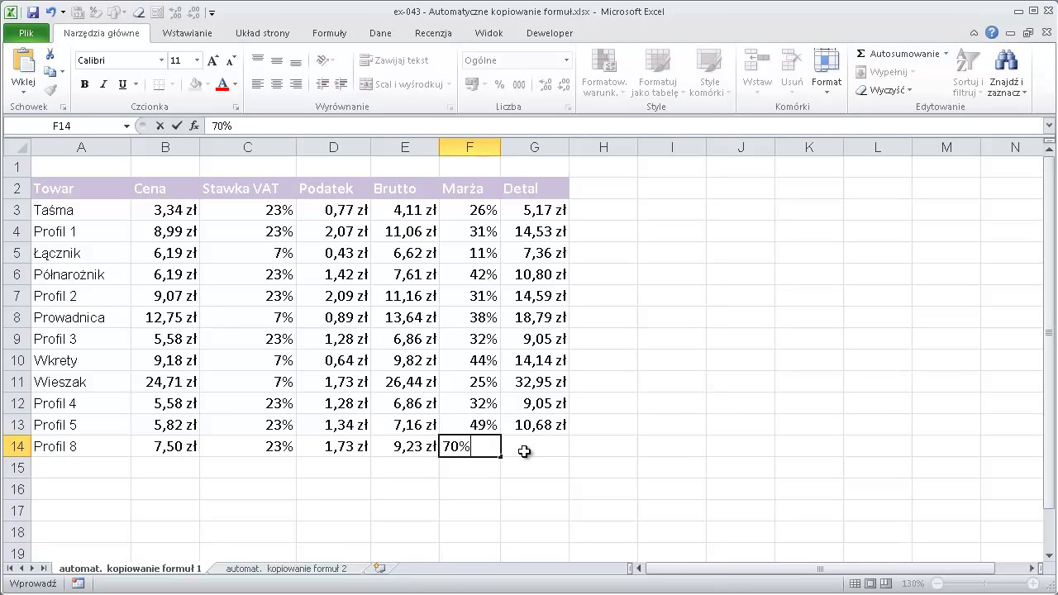
pyautogui.press('Return')
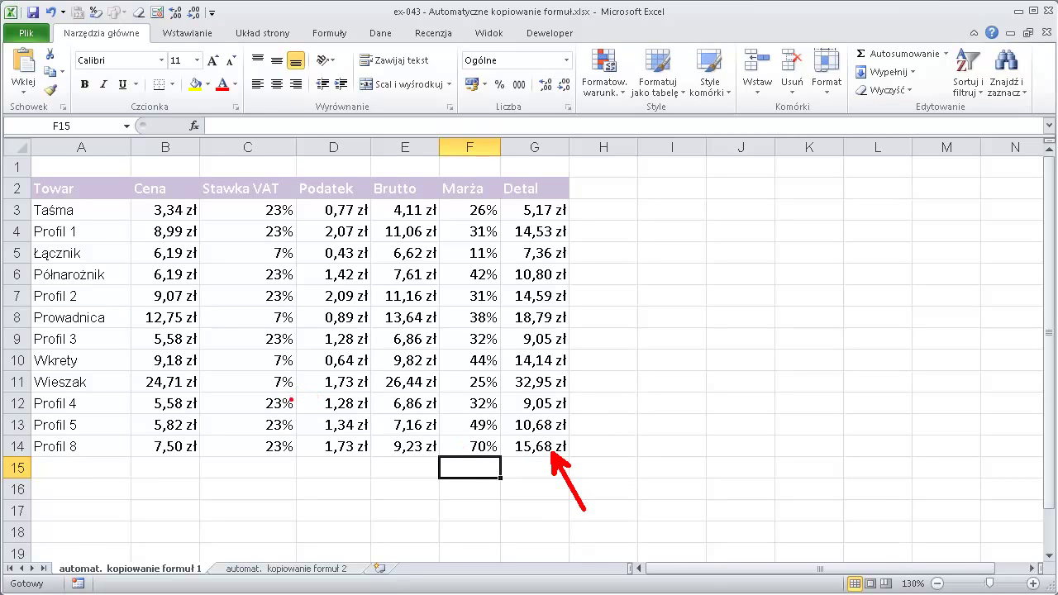
pyautogui.click(293, 338)
pyautogui.click(319, 305)
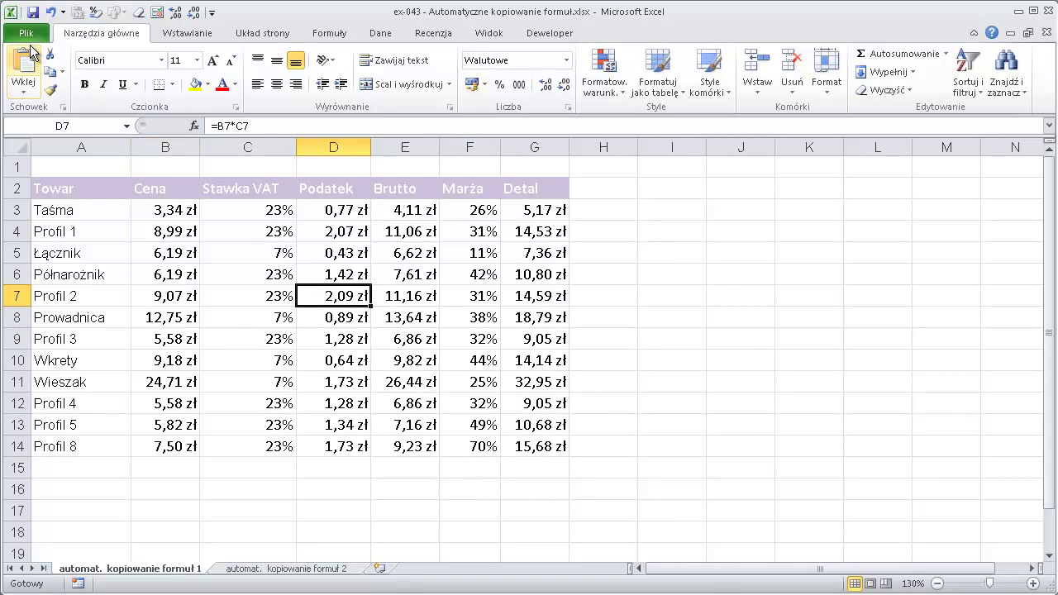
pyautogui.click(29, 34)
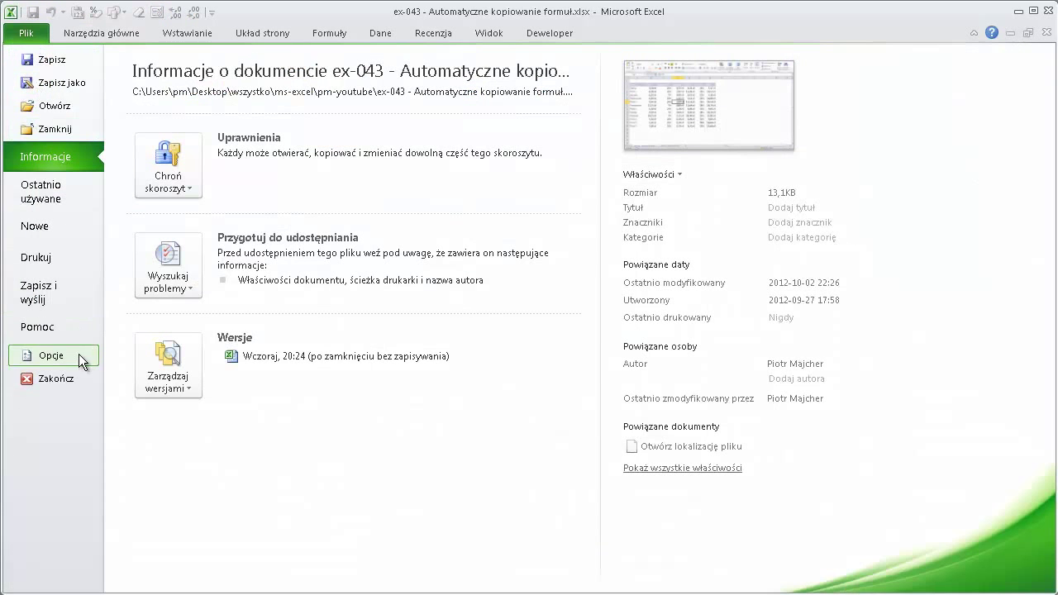
pyautogui.click(78, 354)
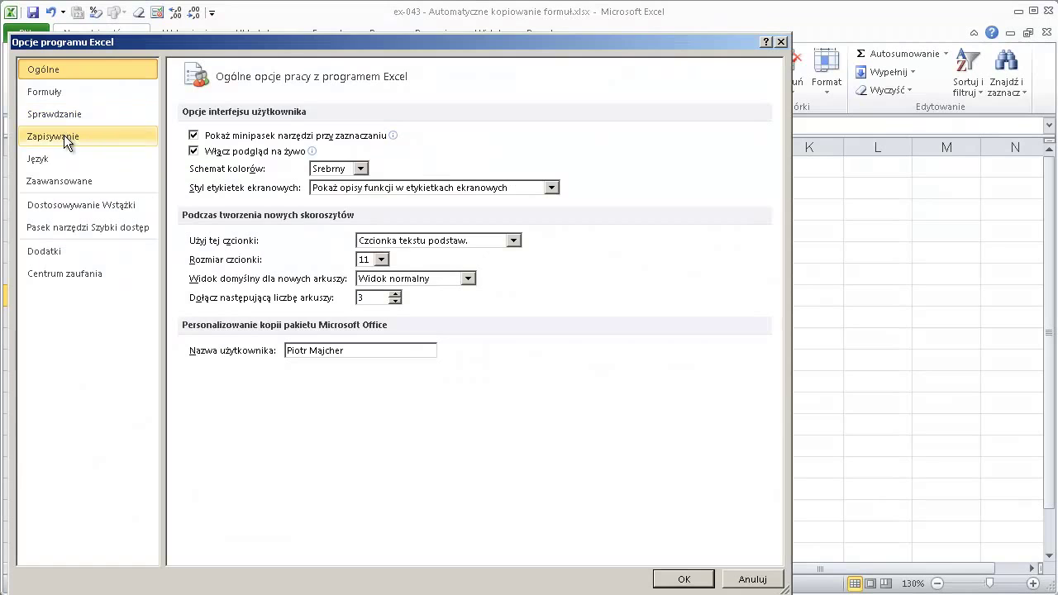
pyautogui.click(72, 182)
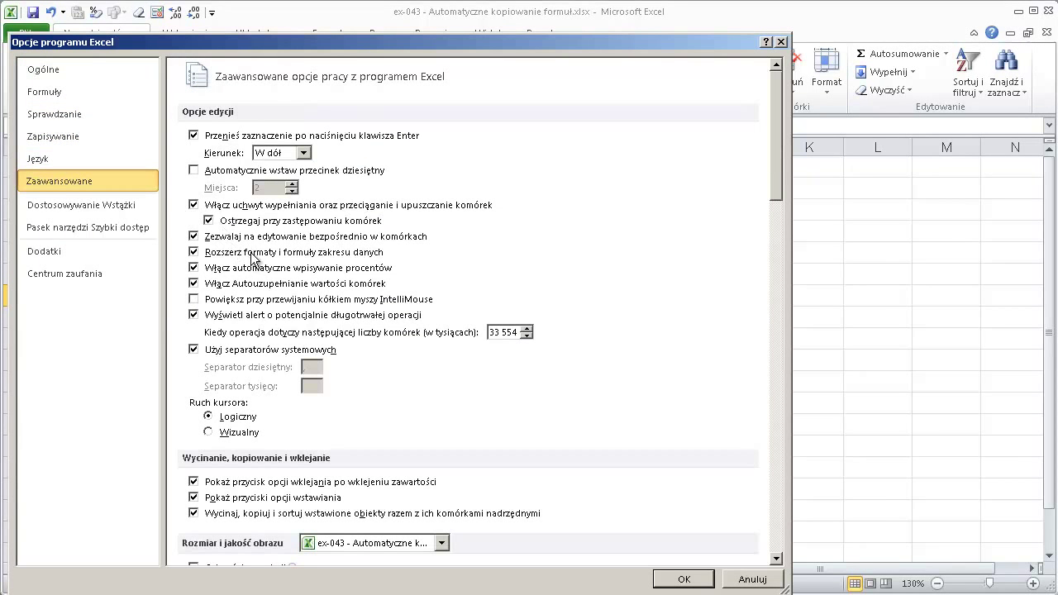
pyautogui.moveTo(180, 240); pyautogui.dragTo(398, 269)
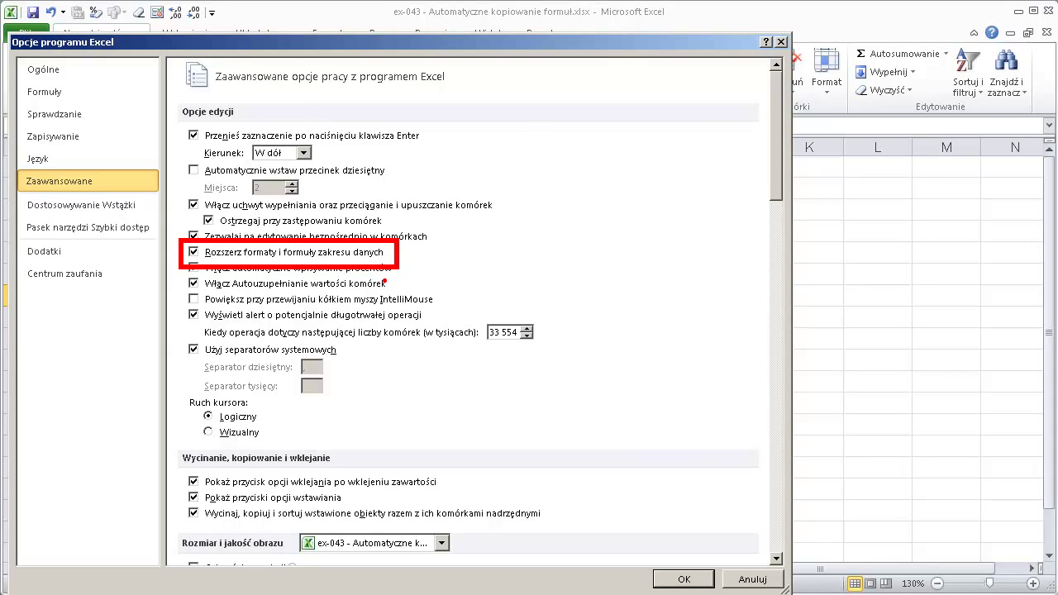
pyautogui.press('Escape')
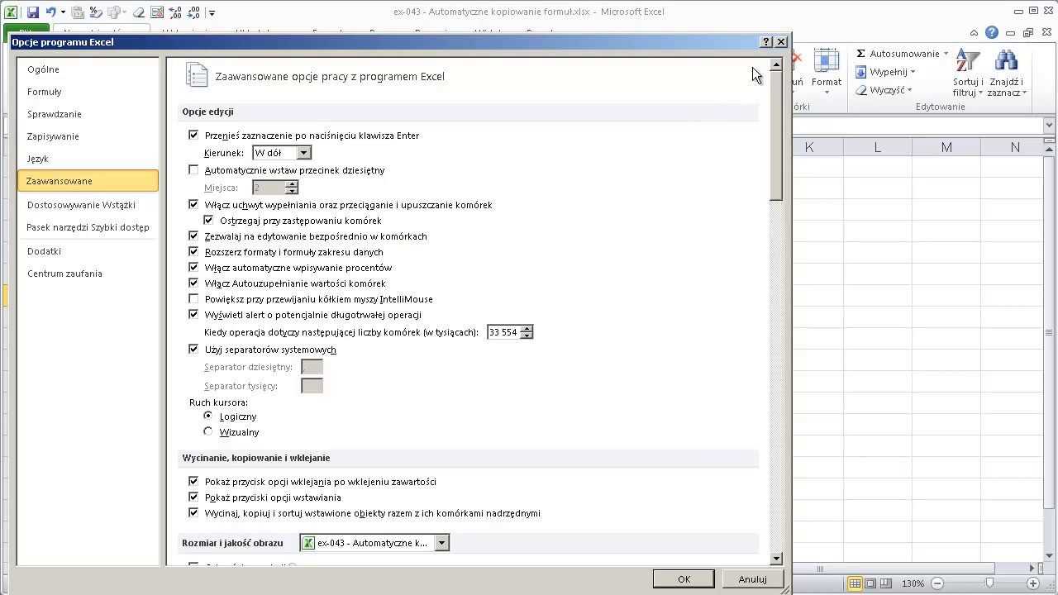
pyautogui.click(780, 41)
# Step: Switch to the 'automat. kopiowanie formuł 2' sheet and inspect the C3 and D3 formulas
pyautogui.click(418, 277)
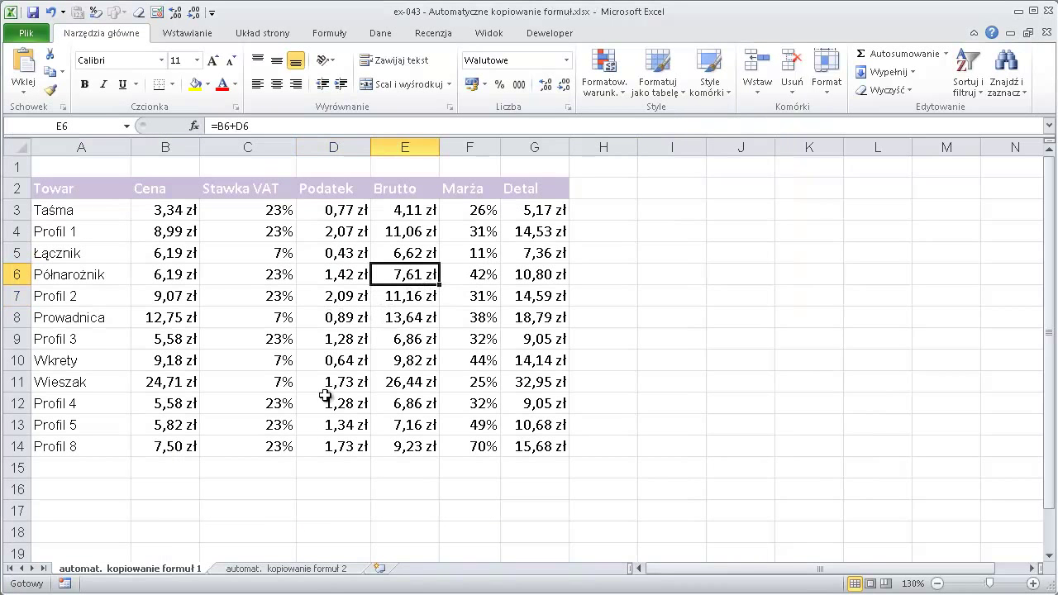
pyautogui.click(321, 569)
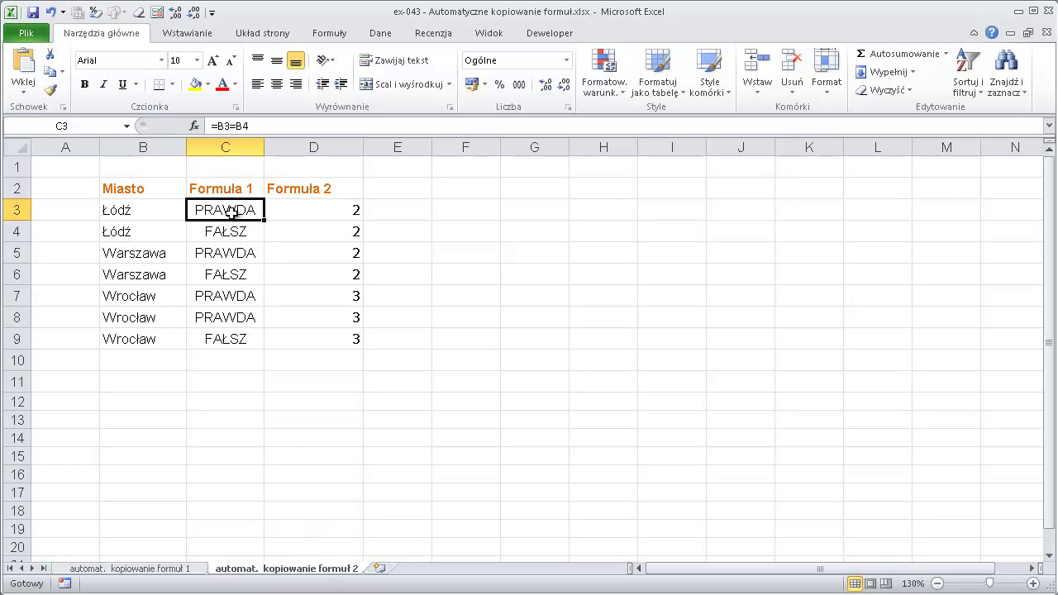
pyautogui.doubleClick(231, 212)
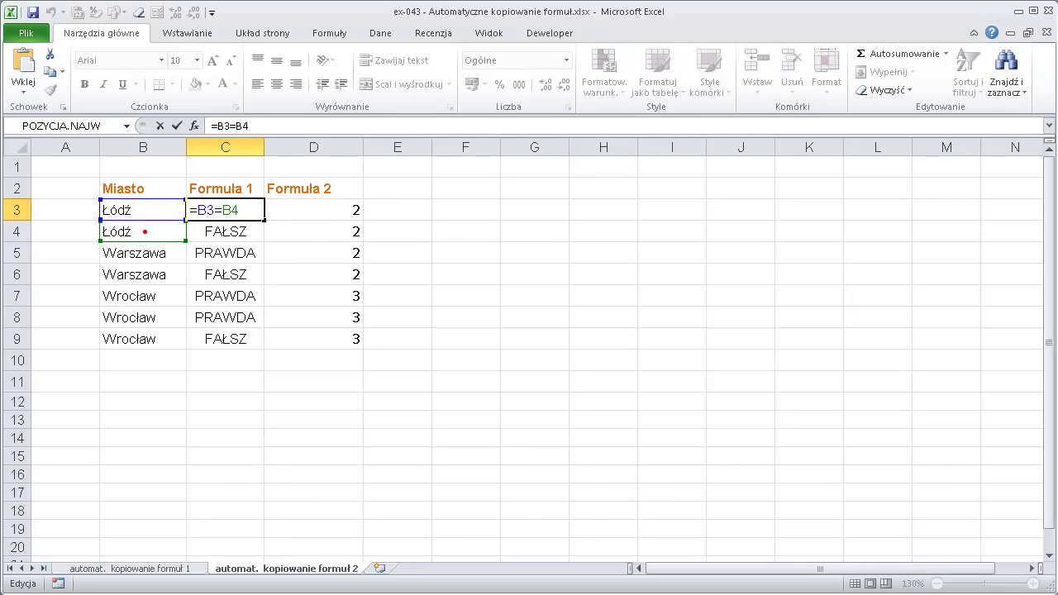
pyautogui.press('Escape')
pyautogui.click(312, 211)
pyautogui.doubleClick(307, 209)
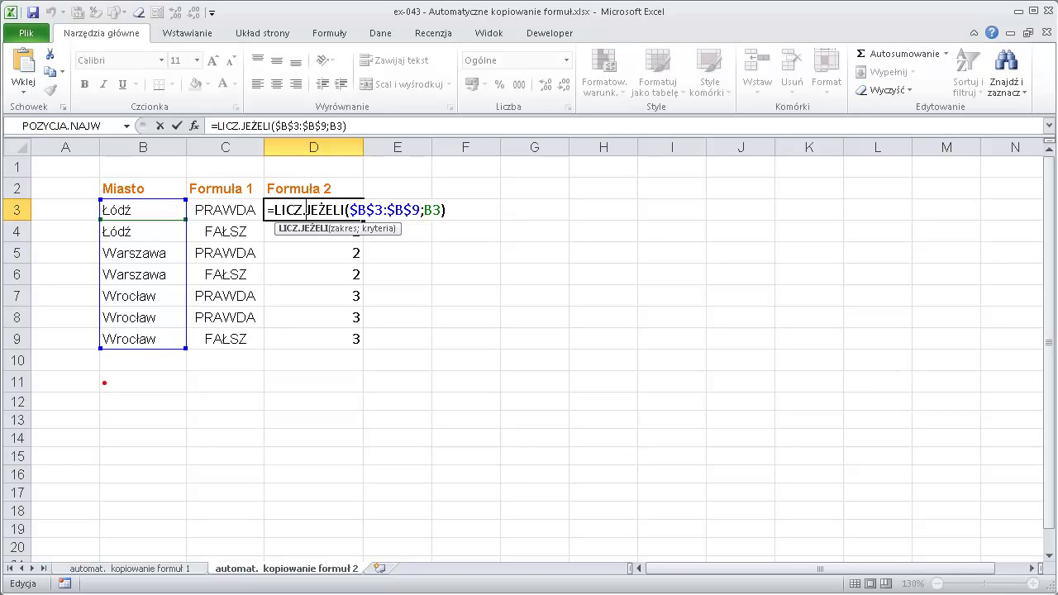
pyautogui.hotkey('ctrl', 'Return')
# Step: Type Sochaczew into B10 and check the auto-filled count formula in D10
pyautogui.click(174, 356)
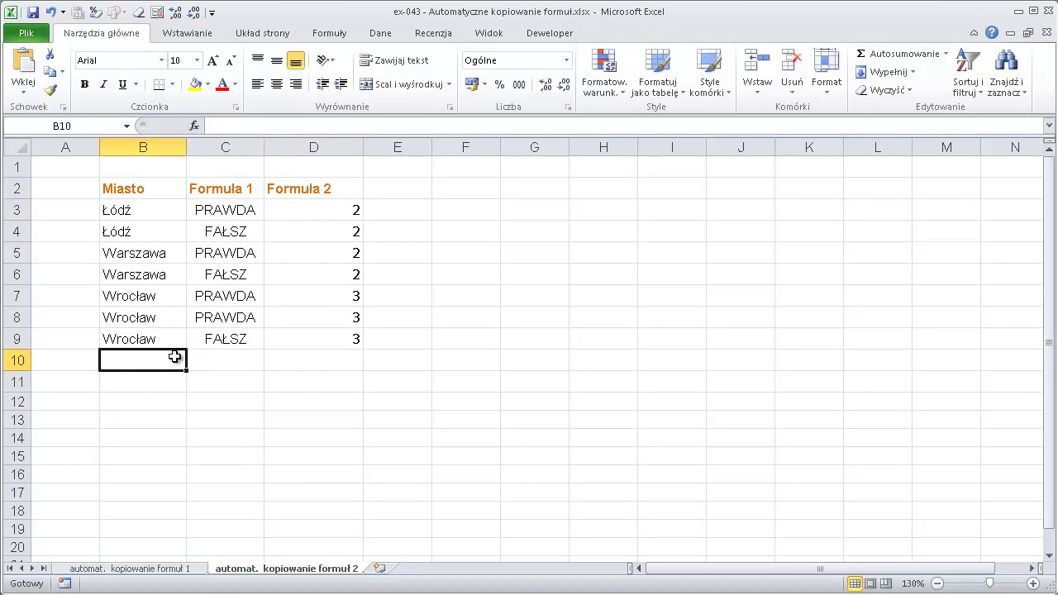
pyautogui.write('Sochaczew')
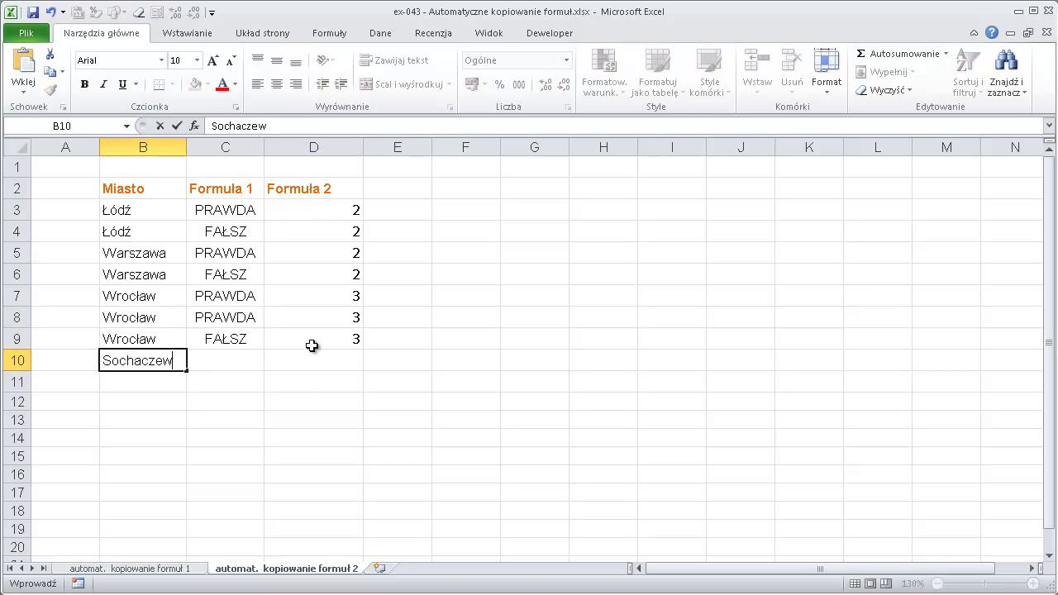
pyautogui.press('Return')
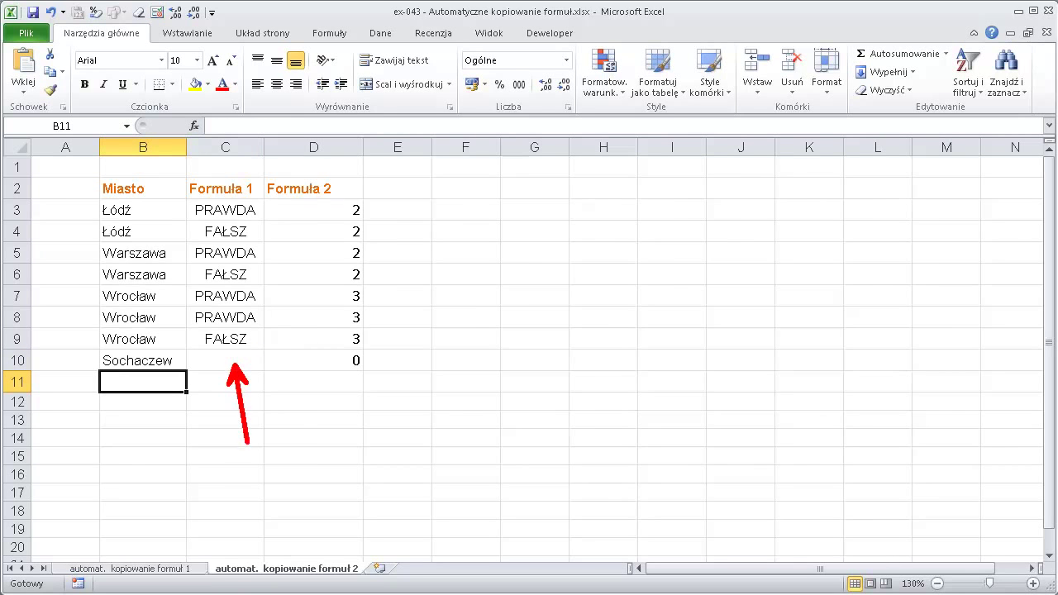
pyautogui.click(337, 361)
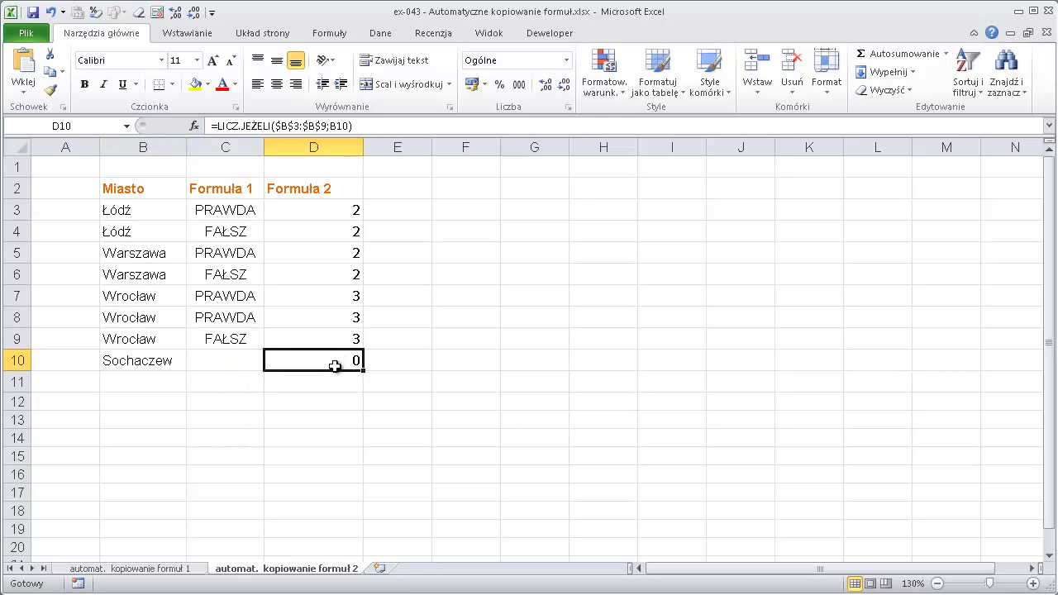
pyautogui.doubleClick(329, 365)
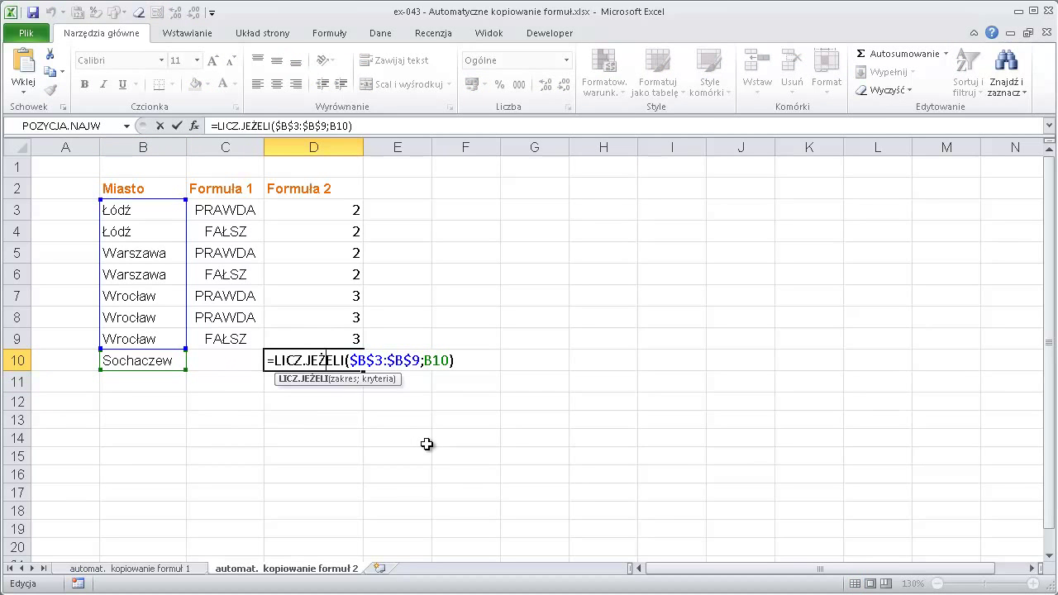
pyautogui.click(391, 356)
pyautogui.moveTo(92, 189)
pyautogui.mouseDown()
pyautogui.moveTo(186, 393)
pyautogui.moveTo(107, 190)
pyautogui.mouseUp()
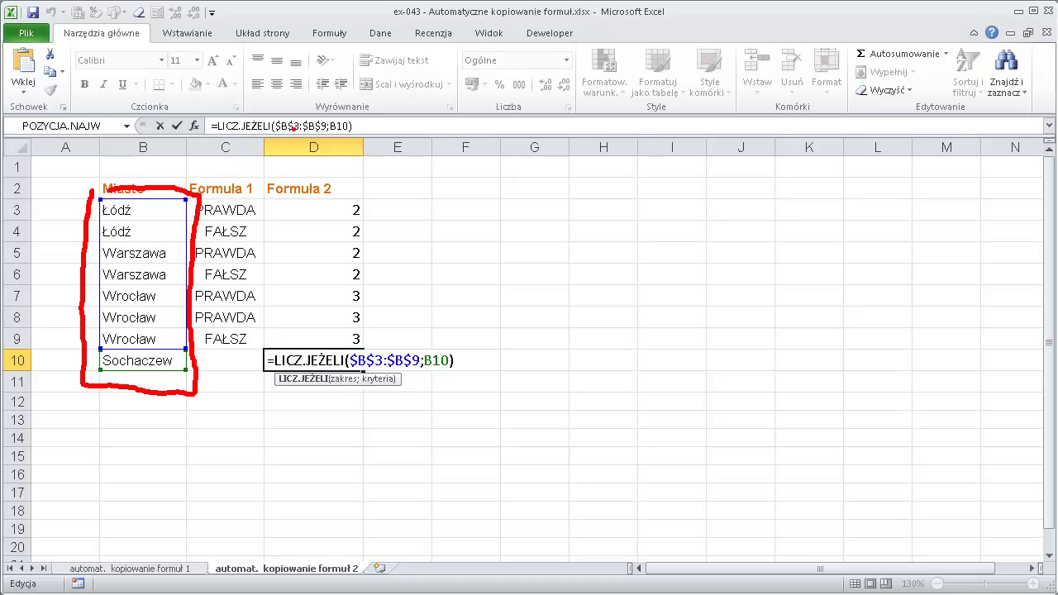
pyautogui.moveTo(272, 137); pyautogui.dragTo(322, 130)
pyautogui.press('Escape')
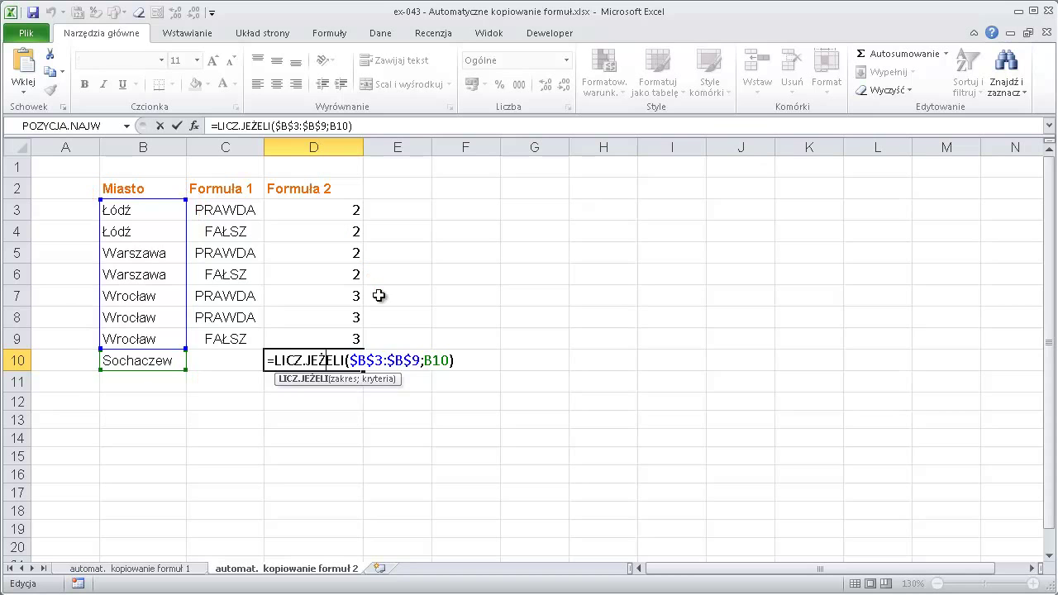
pyautogui.hotkey('ctrl', 'Return')
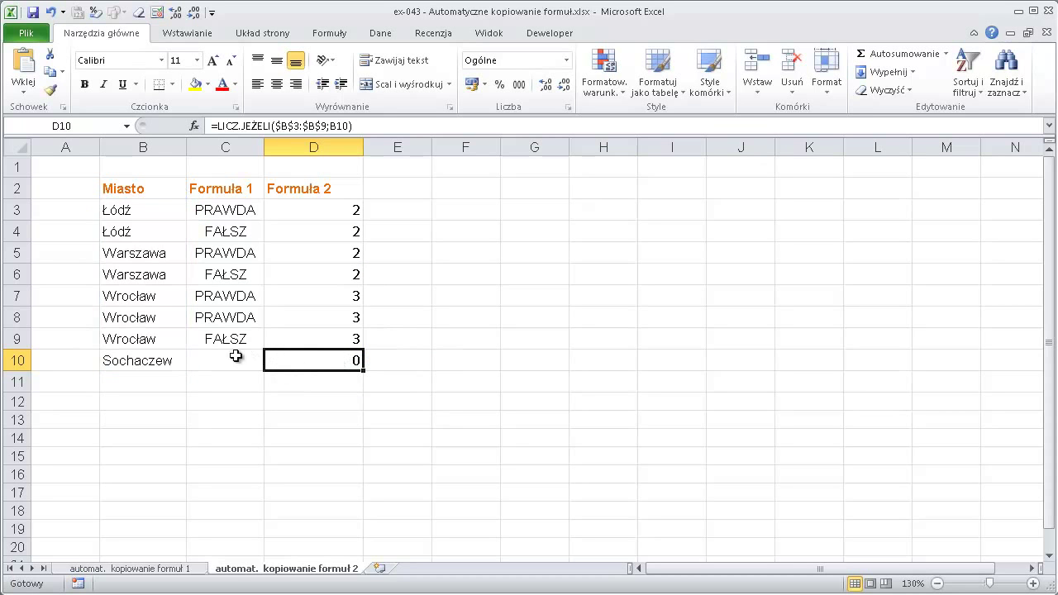
# Step: Clear the Sochaczew test row B10:D10 and reselect a cell inside the data
pyautogui.moveTo(158, 361); pyautogui.dragTo(287, 363)
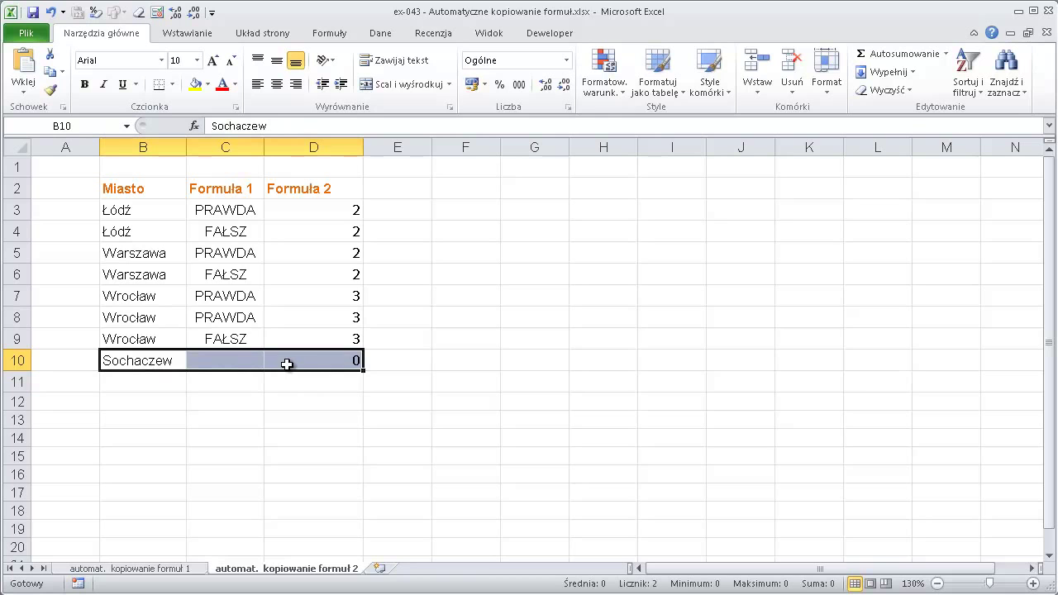
pyautogui.press('Delete')
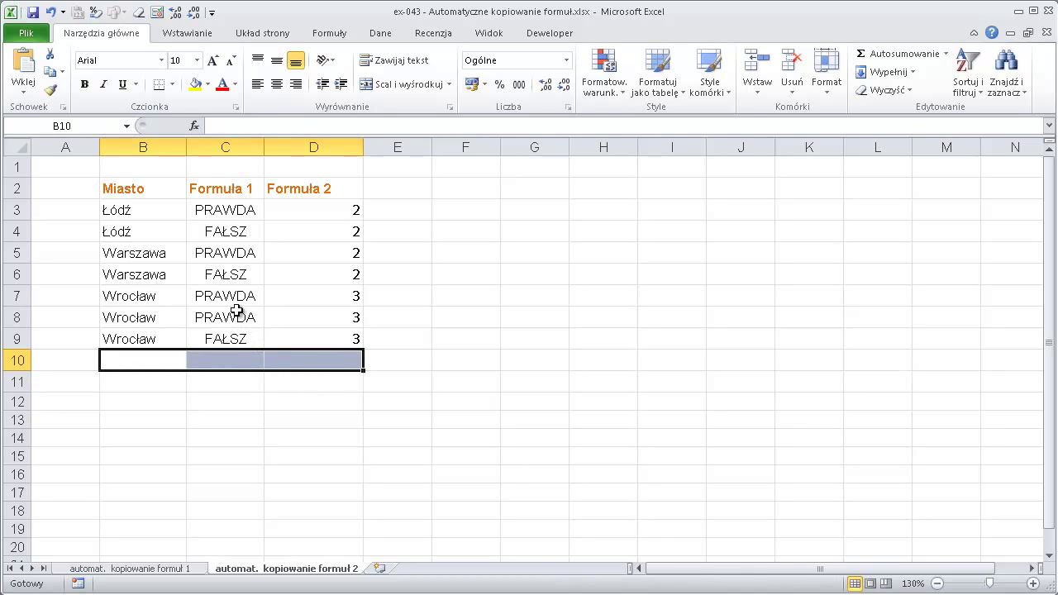
pyautogui.click(172, 362)
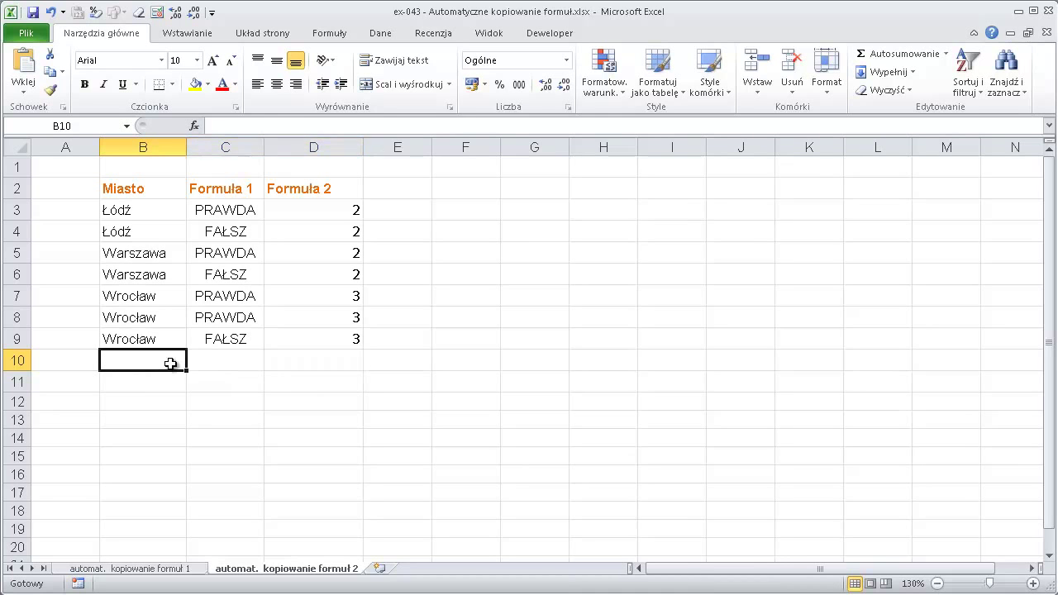
pyautogui.click(225, 237)
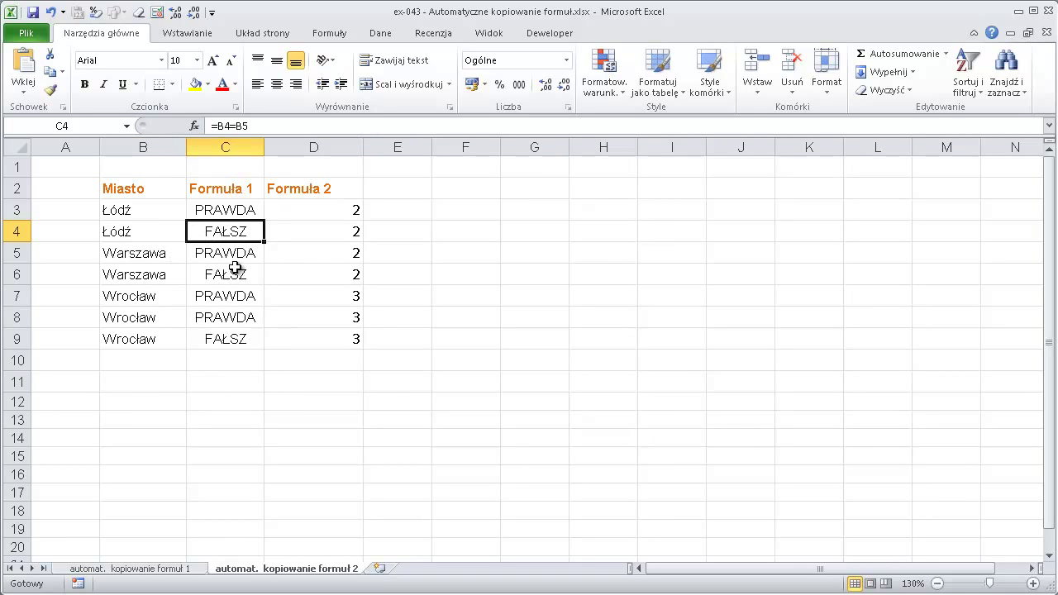
# Step: Convert B2:D9 to a table with headers and apply the plainest light table style
pyautogui.click(207, 38)
pyautogui.click(83, 66)
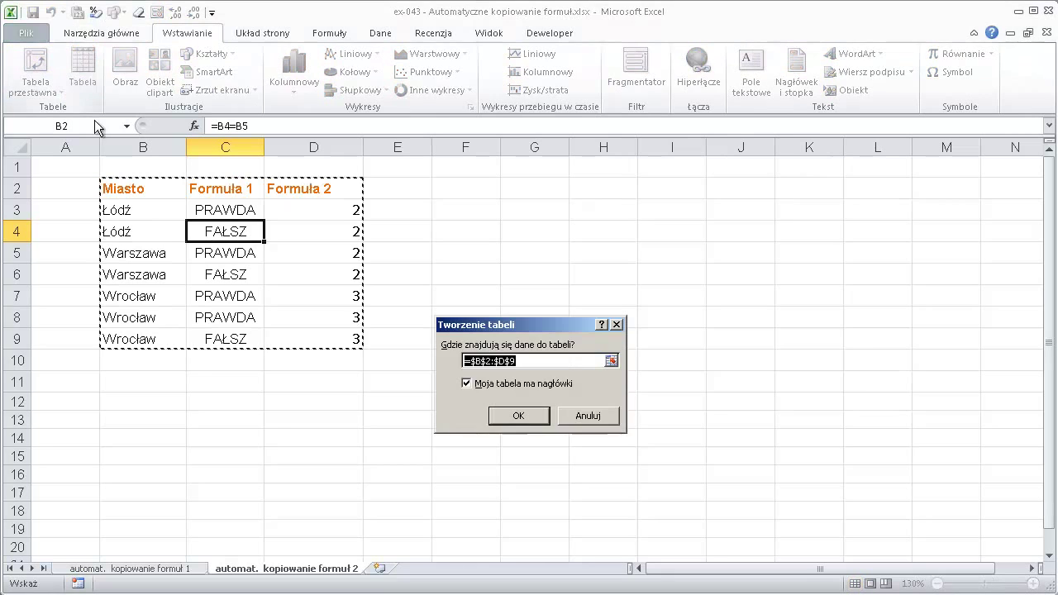
pyautogui.click(524, 412)
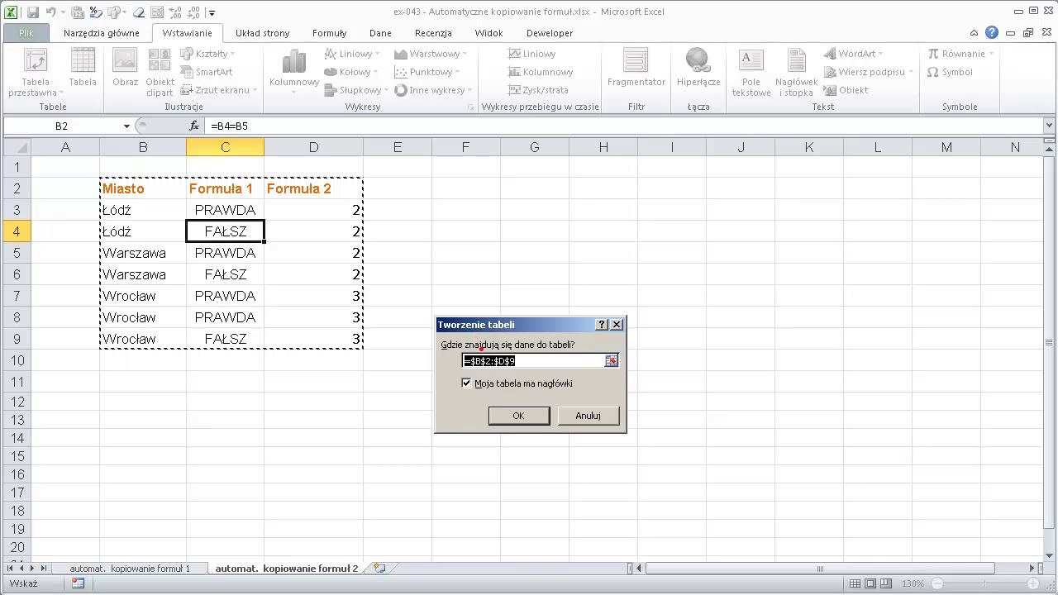
pyautogui.click(531, 422)
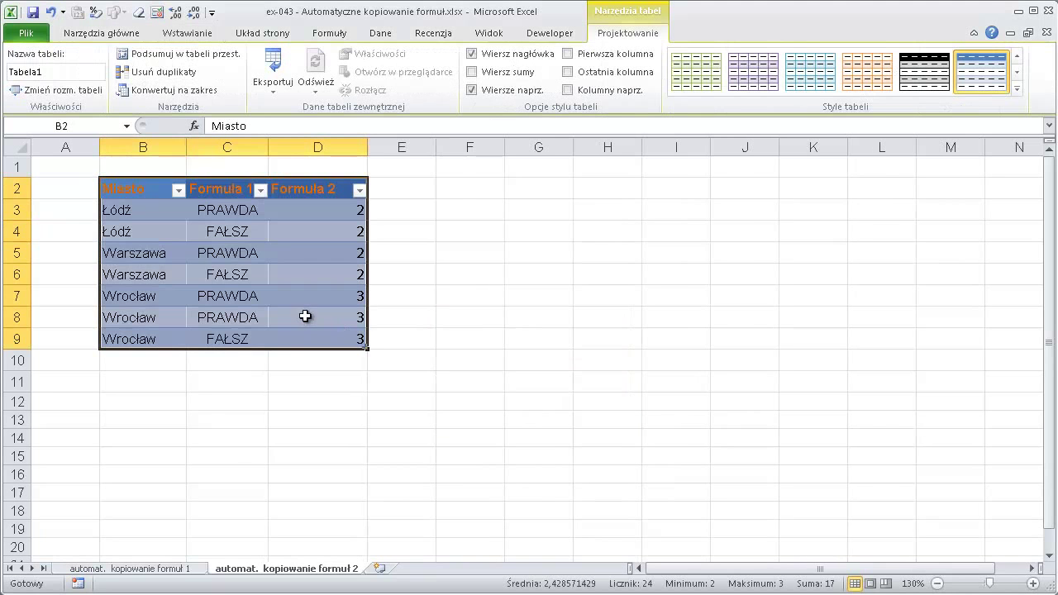
pyautogui.click(229, 225)
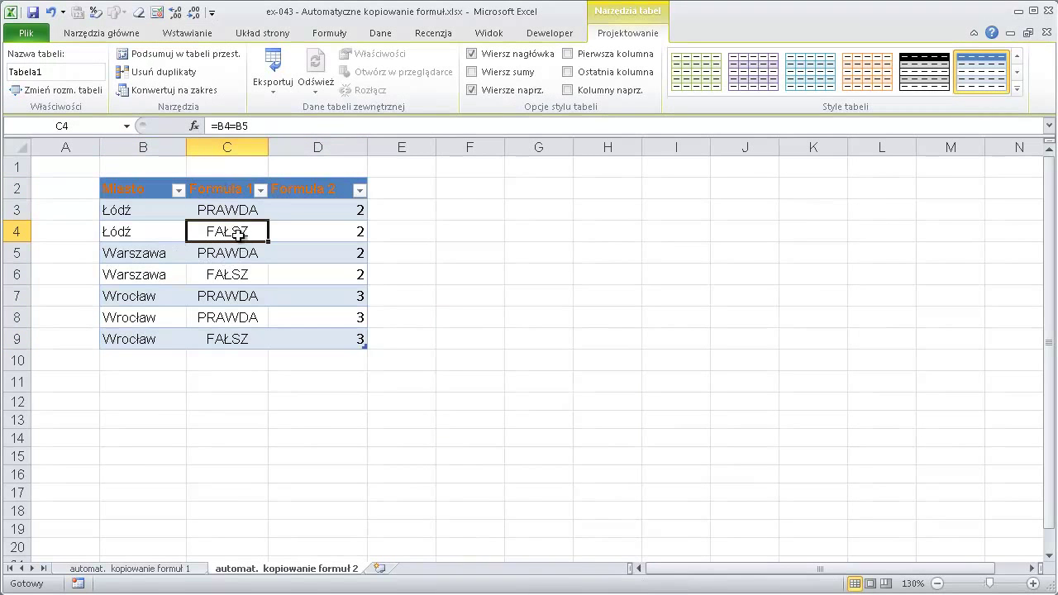
pyautogui.click(1018, 87)
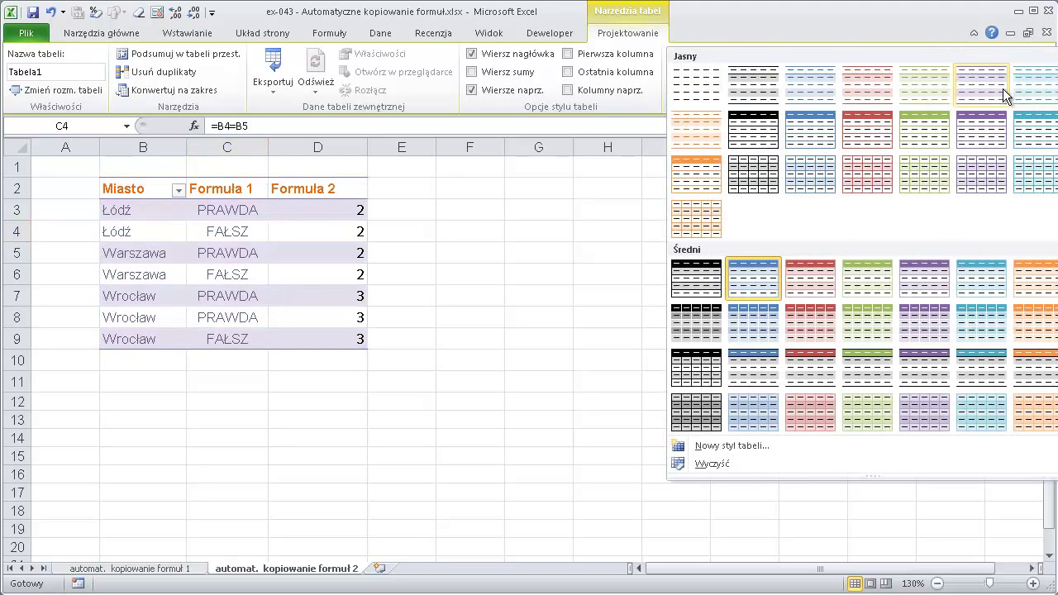
pyautogui.click(697, 84)
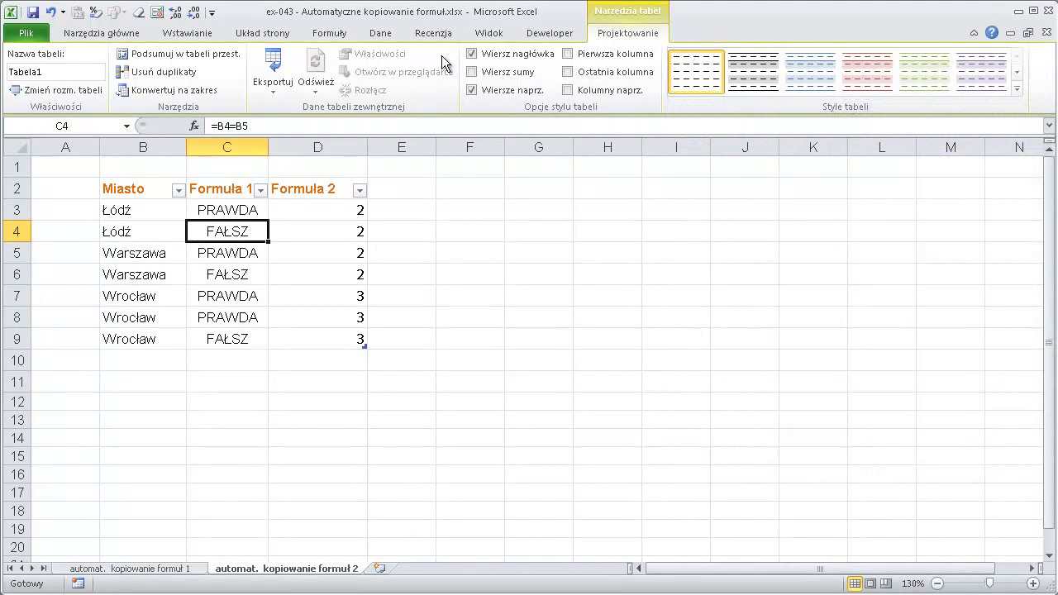
# Step: Turn off the table's header filter buttons, check the C5 formula, and select B10
pyautogui.click(380, 33)
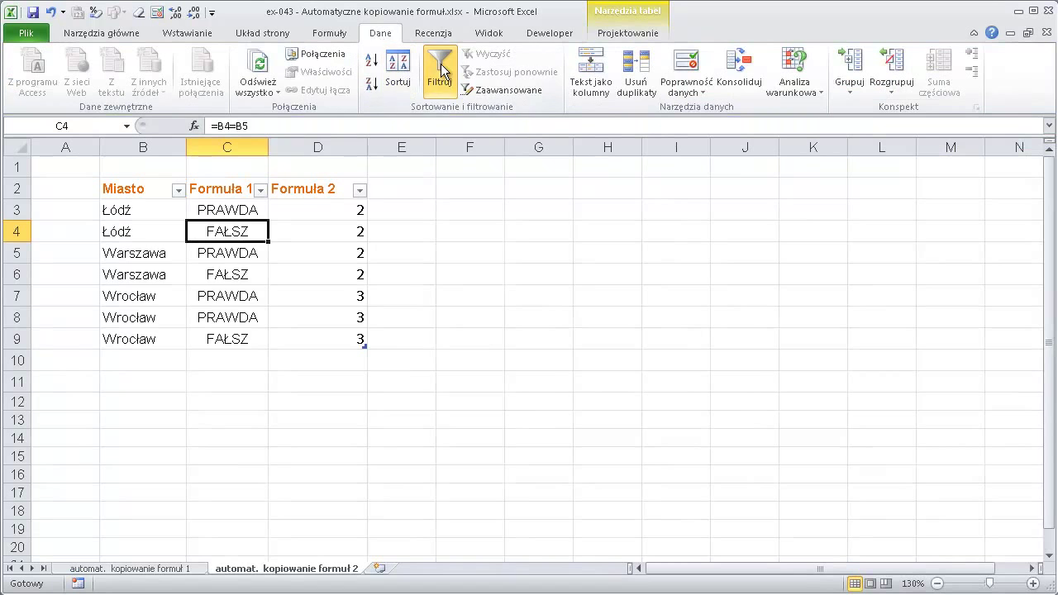
pyautogui.click(438, 66)
pyautogui.click(333, 288)
pyautogui.click(240, 256)
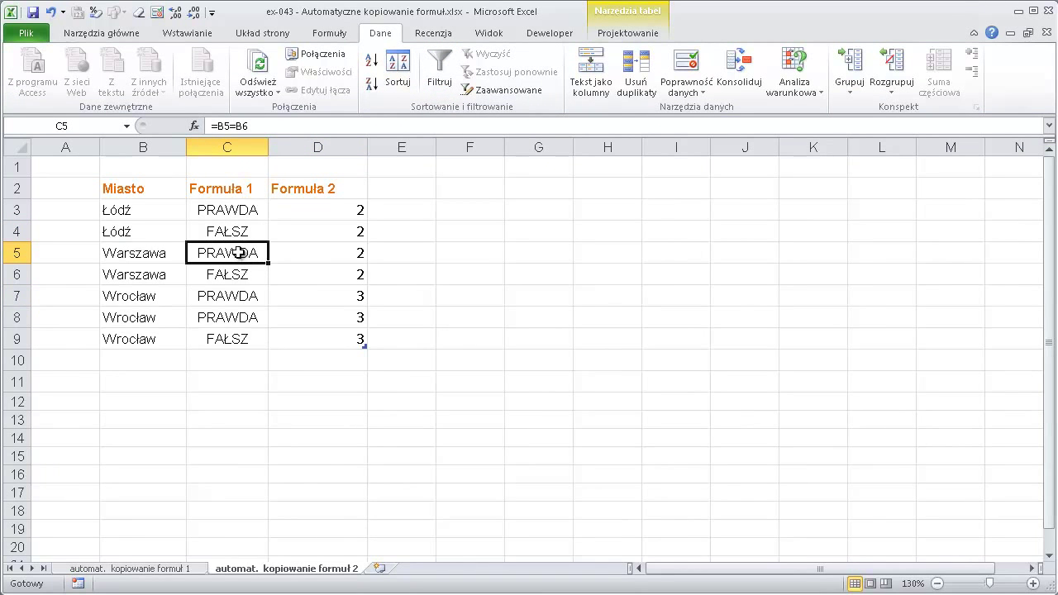
pyautogui.click(147, 353)
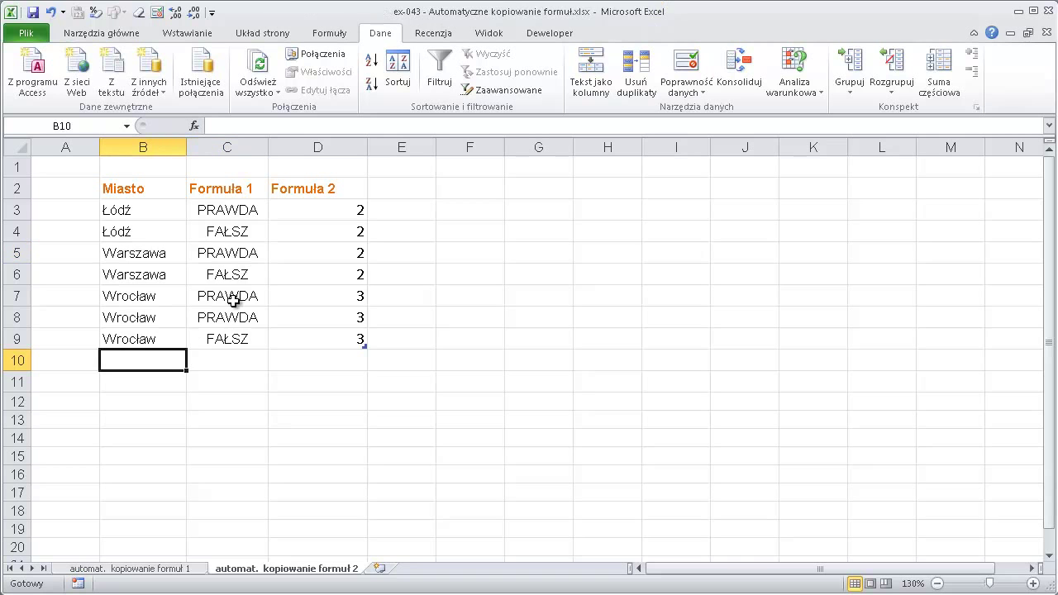
# Step: Enter Sochaczew in B10 and confirm D10's range expanded to $B$3:$B$10
pyautogui.write('Sochaczew')
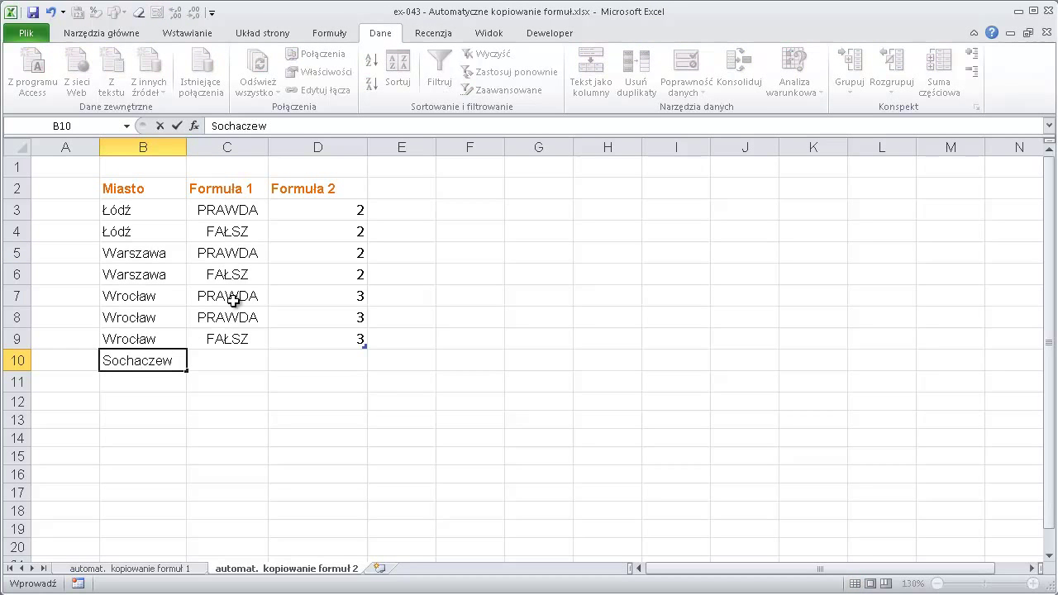
pyautogui.press('Return')
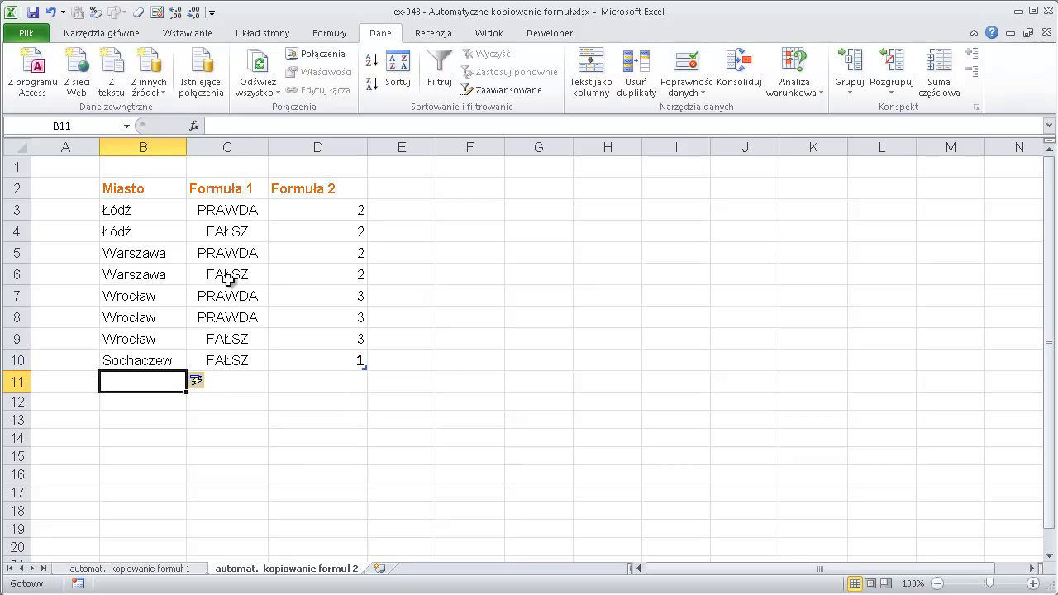
pyautogui.click(254, 359)
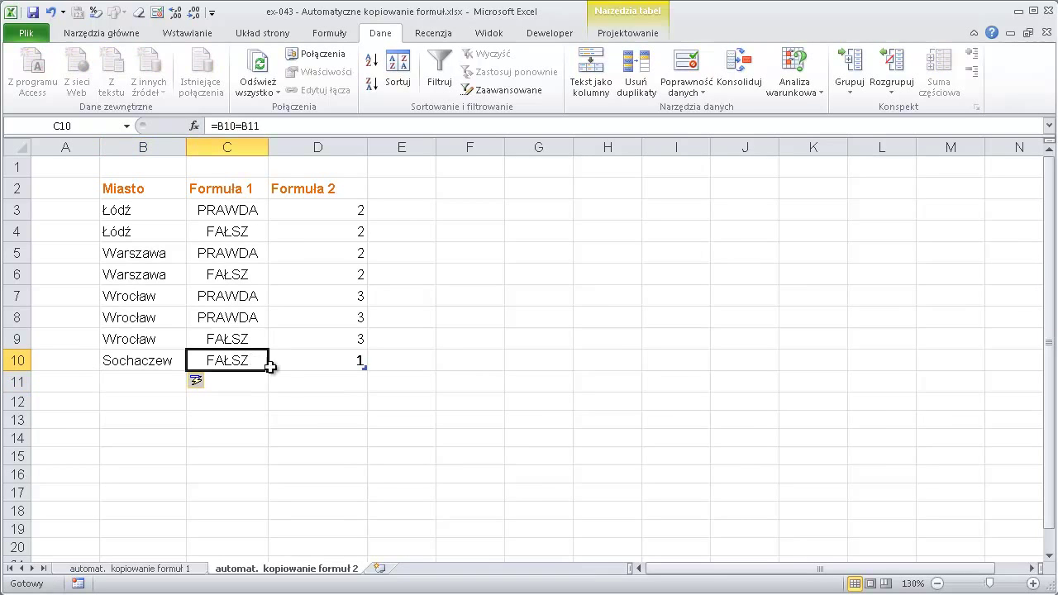
pyautogui.click(349, 365)
pyautogui.doubleClick(330, 360)
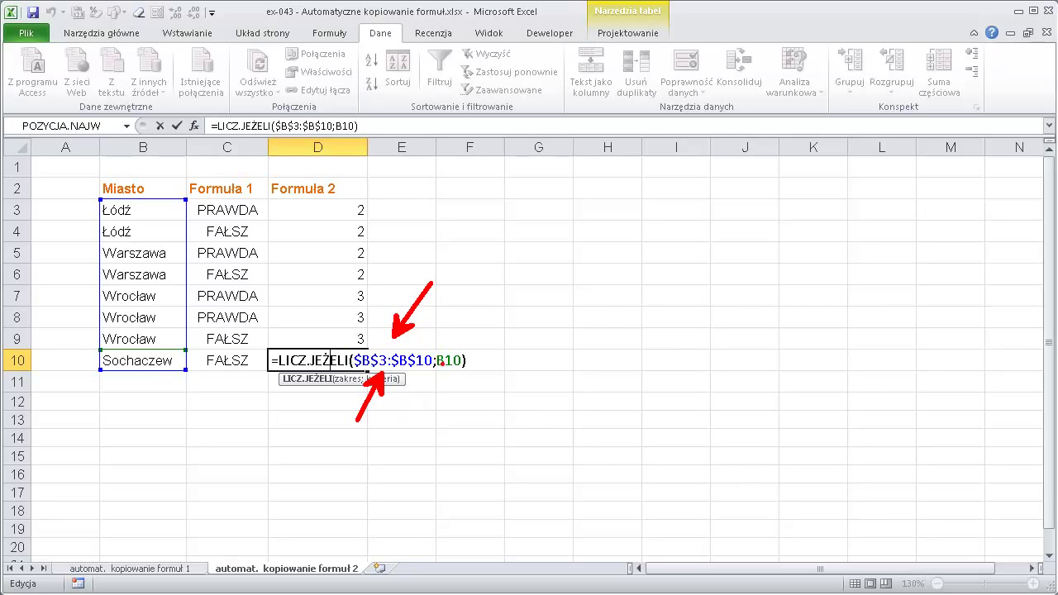
pyautogui.click(277, 366)
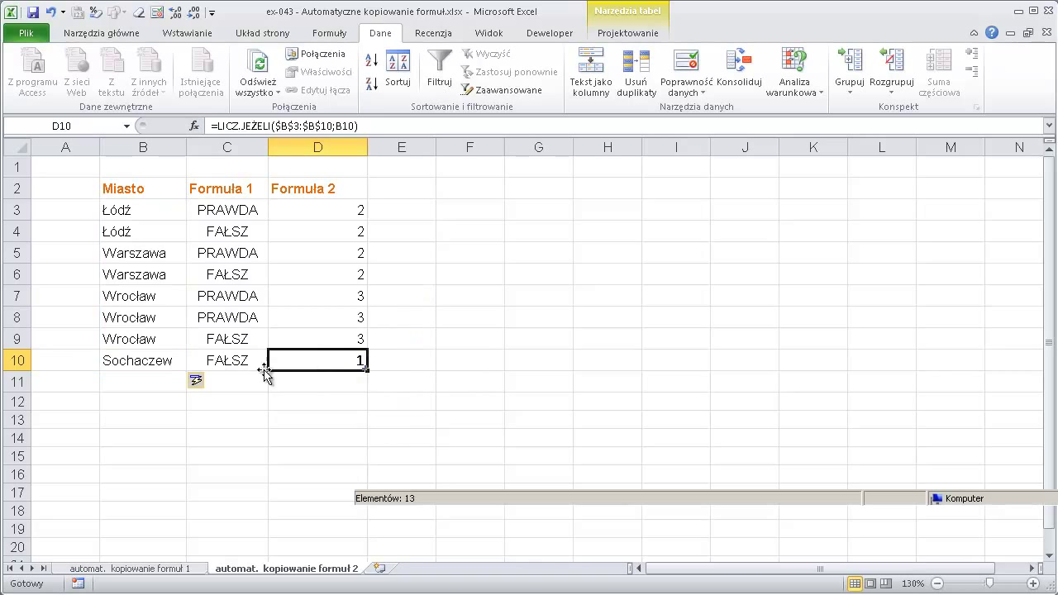
pyautogui.click(147, 376)
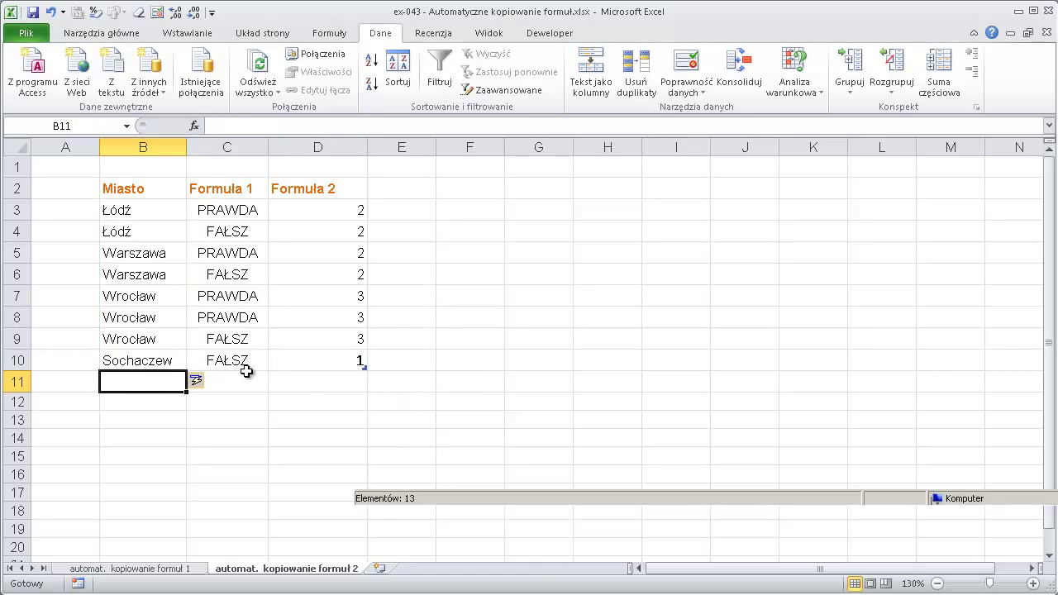
# Step: Enter szczecin in B11, then check the comparison formula in C6
pyautogui.write('szczecin')
pyautogui.press('Return')
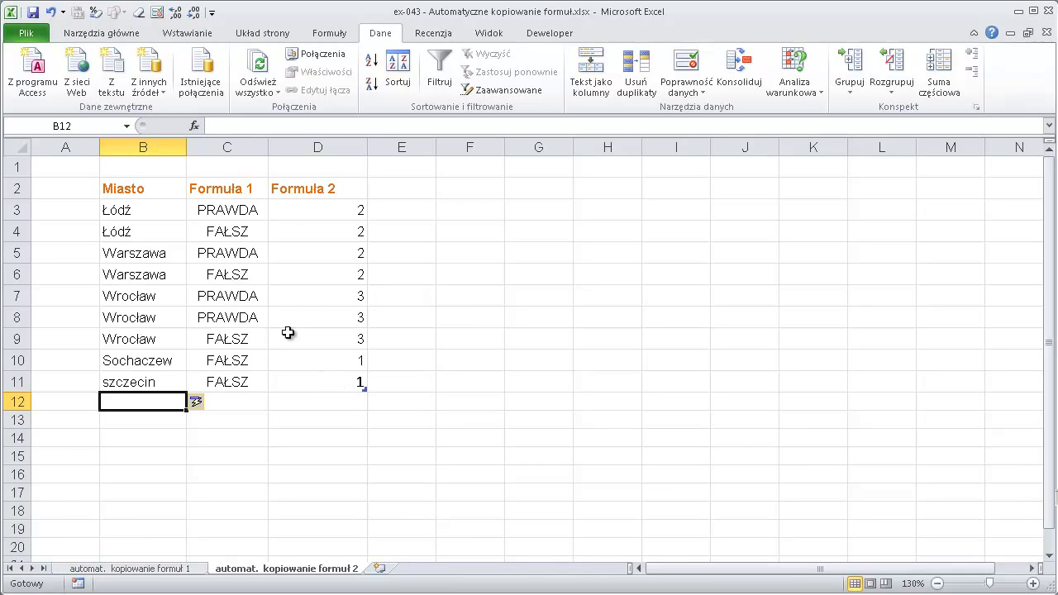
pyautogui.click(248, 279)
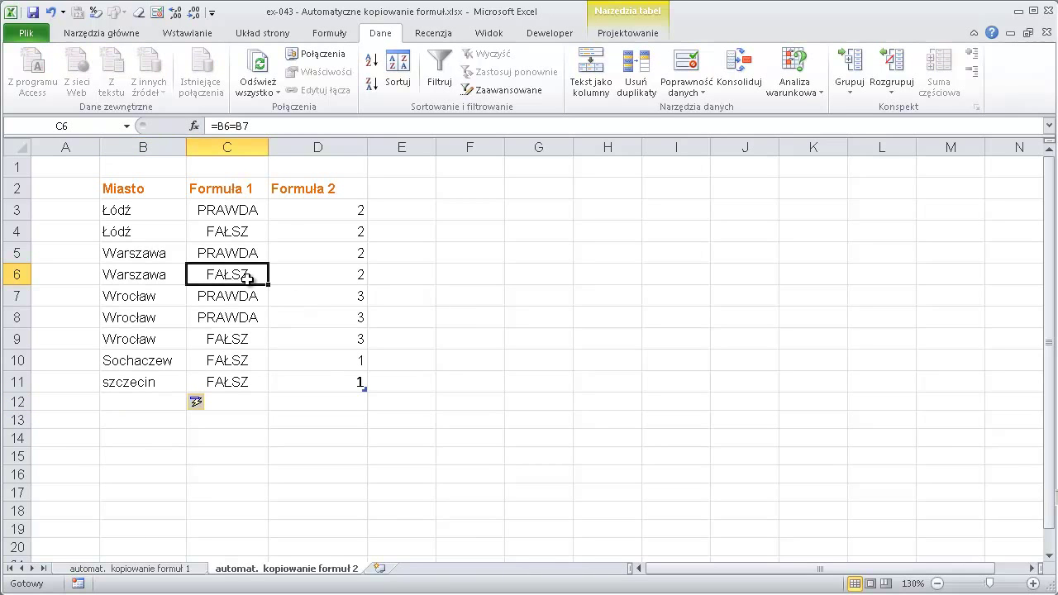